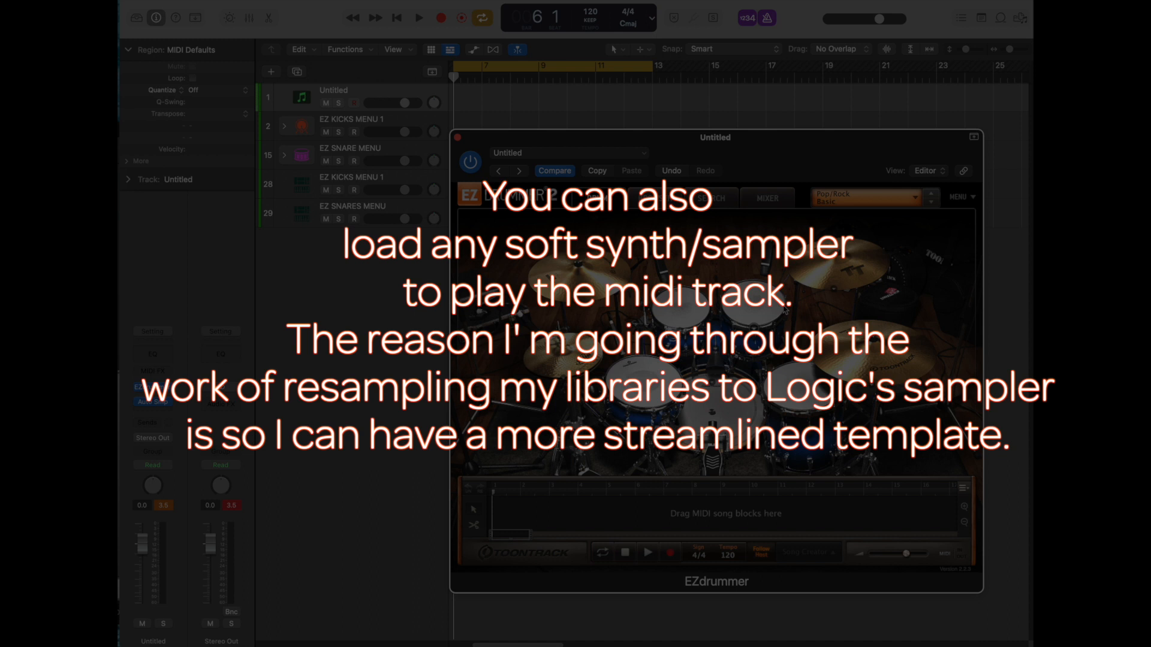
Audition the kick and snare of the EZdrummer kit and view its mixer channels.
drag(840, 147, 849, 123)
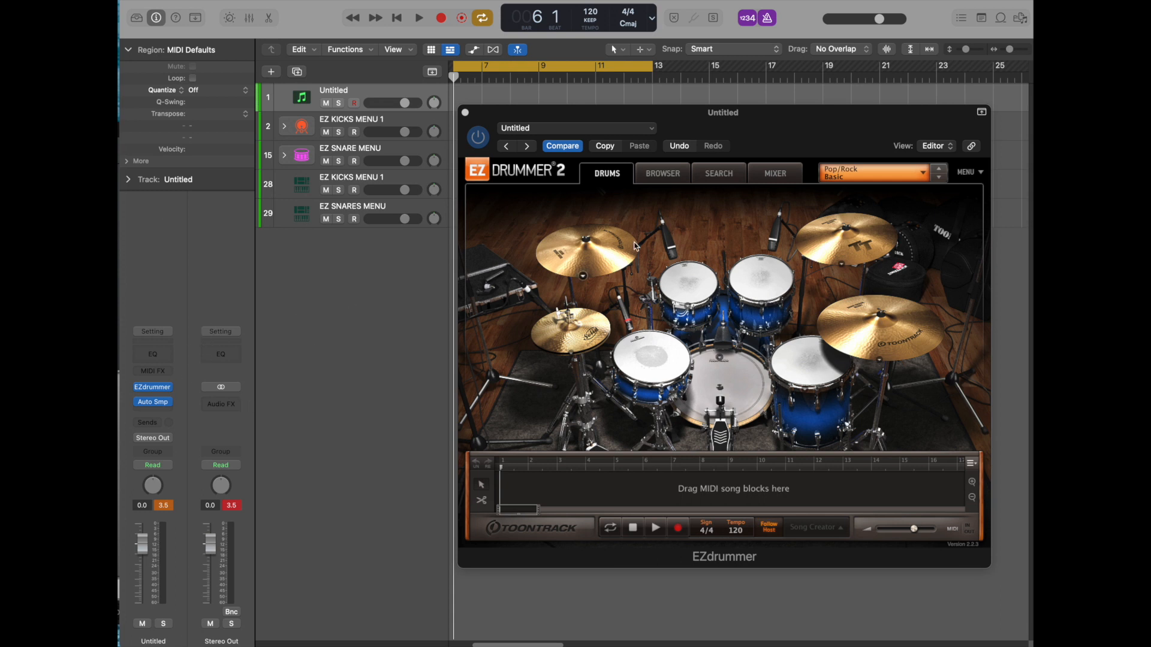
drag(827, 126, 796, 114)
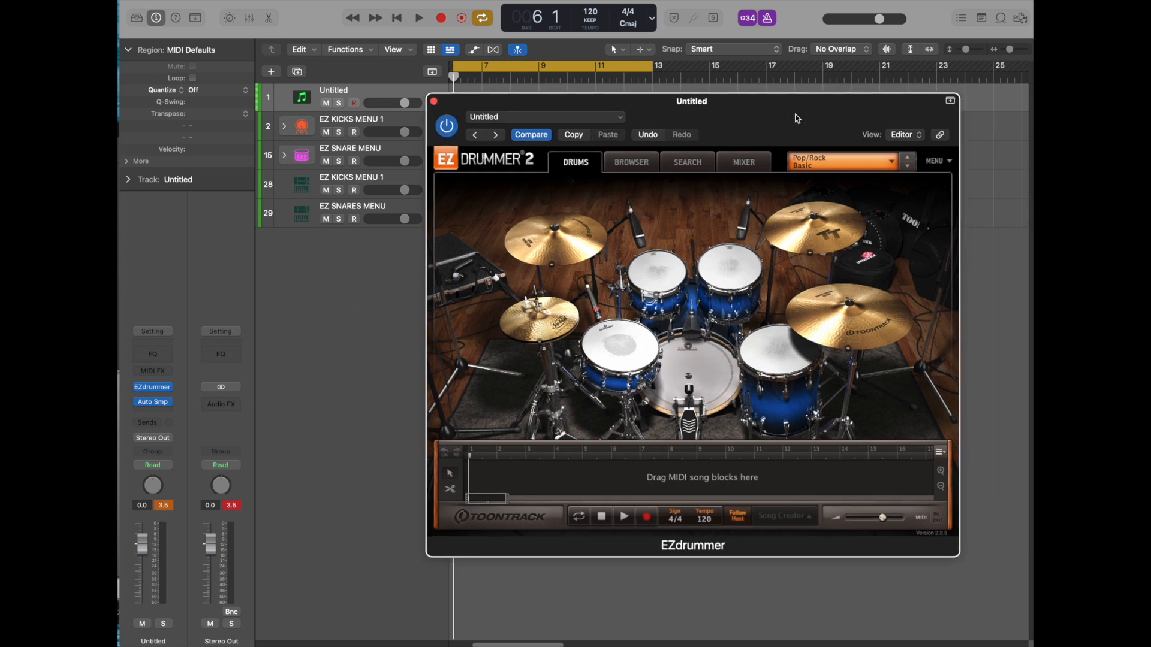
click(700, 379)
click(700, 379)
click(622, 353)
click(622, 354)
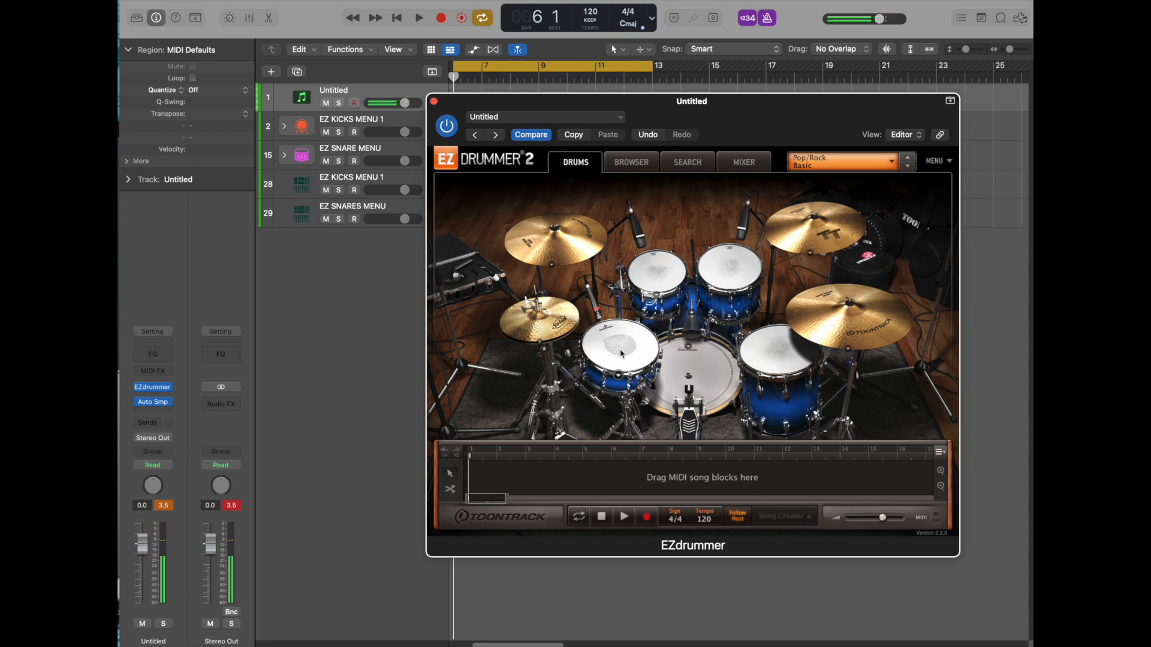
click(622, 354)
click(704, 369)
click(704, 369)
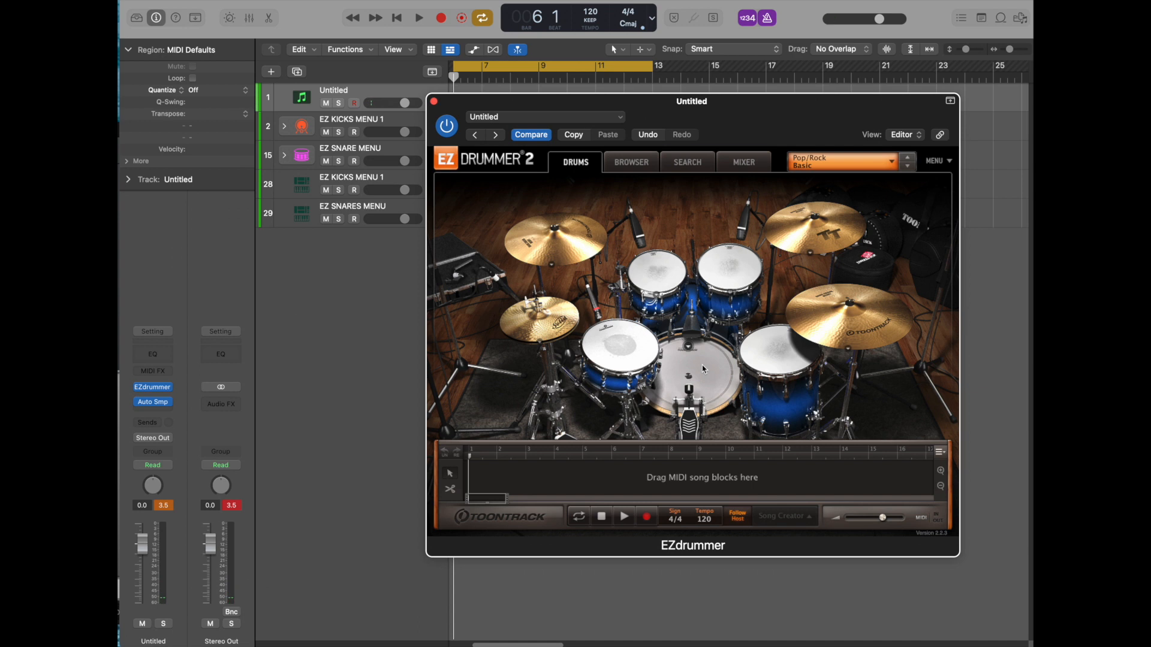
click(703, 368)
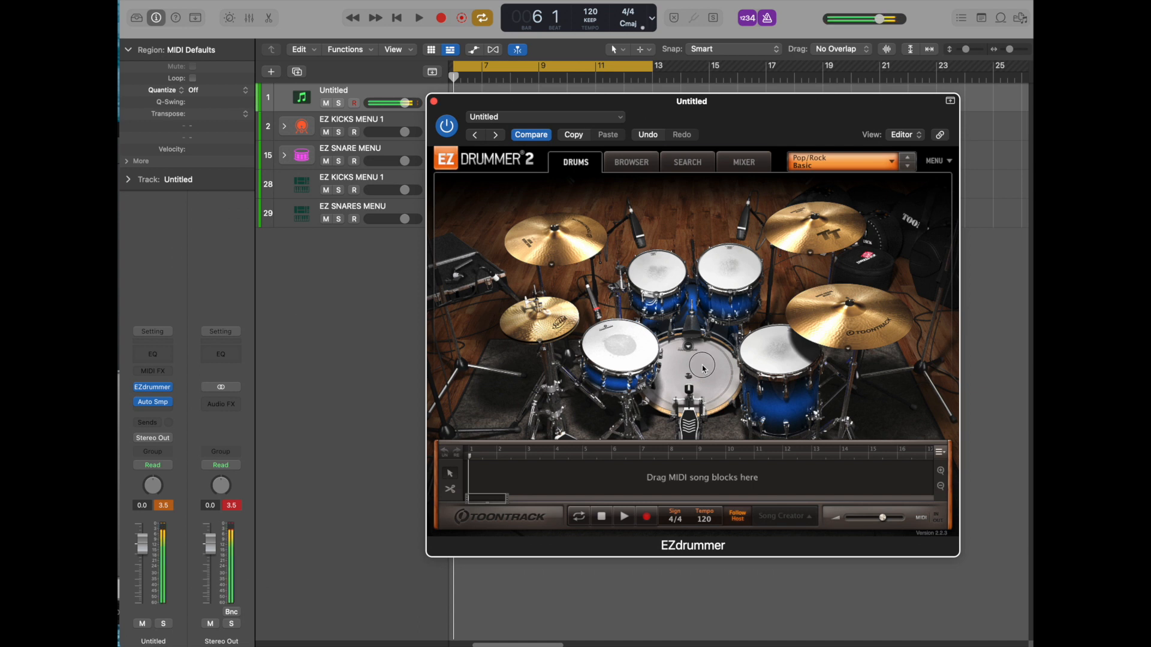
click(693, 365)
click(764, 165)
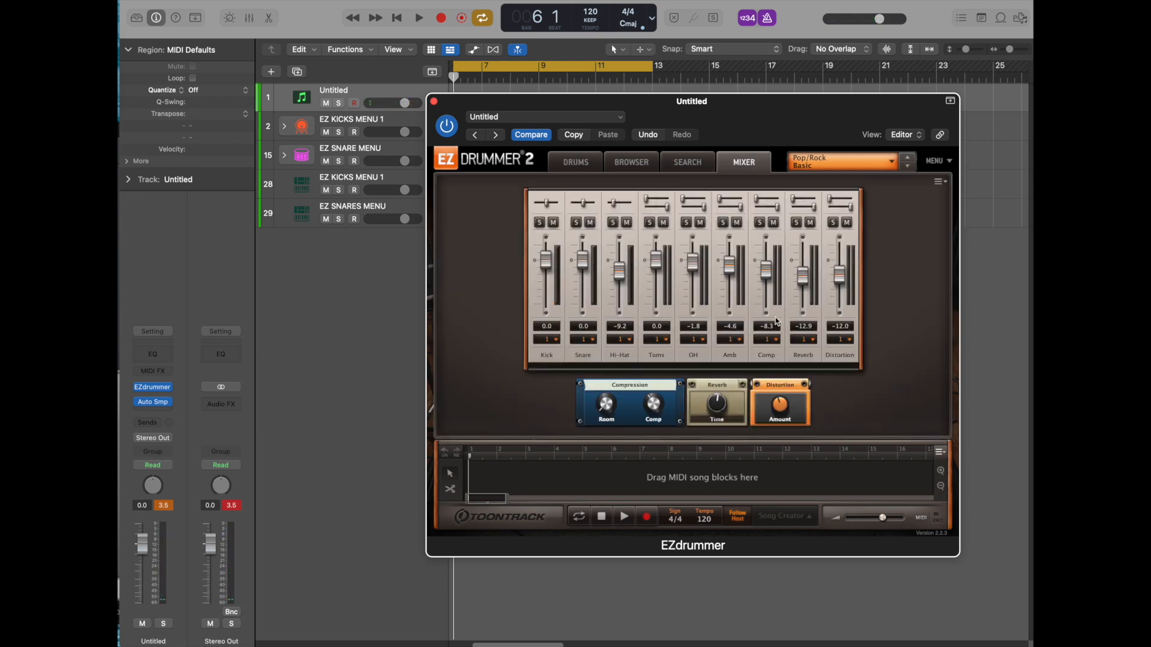
click(582, 167)
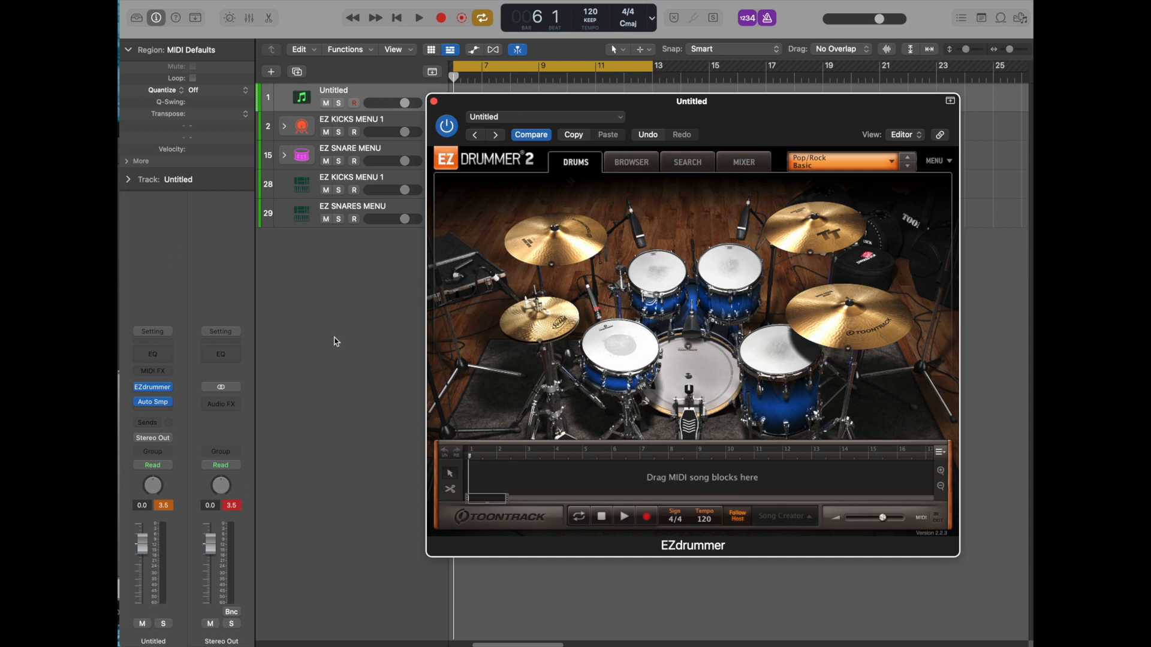
Open the Auto Sampler plug-in settings on the Untitled track.
click(163, 405)
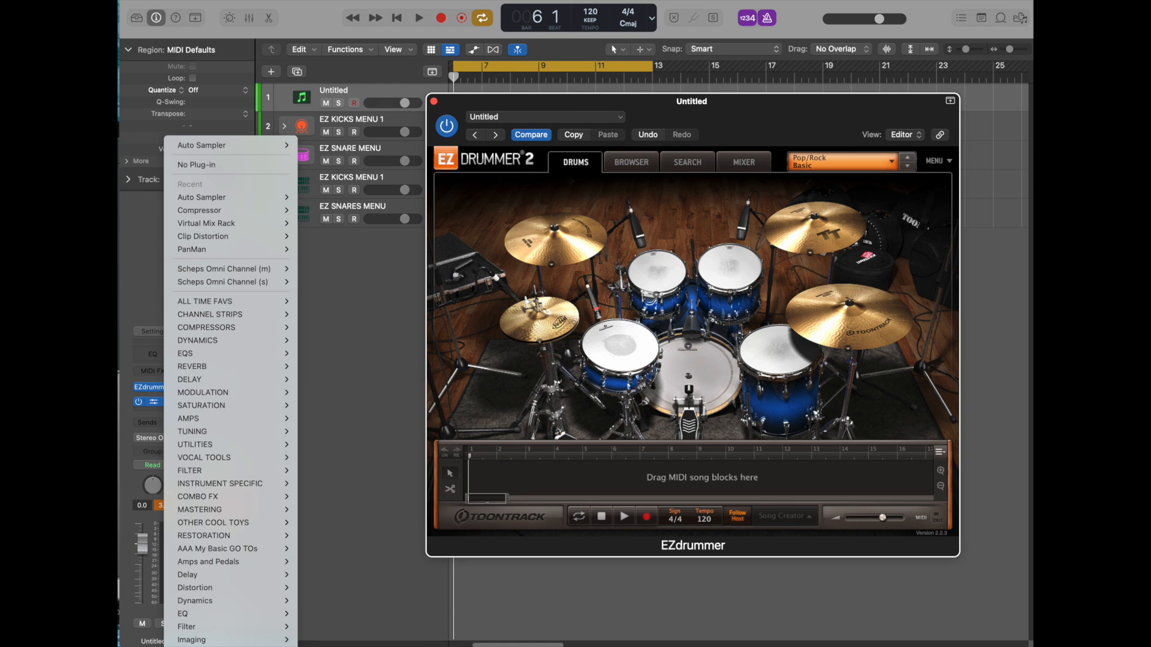
click(387, 451)
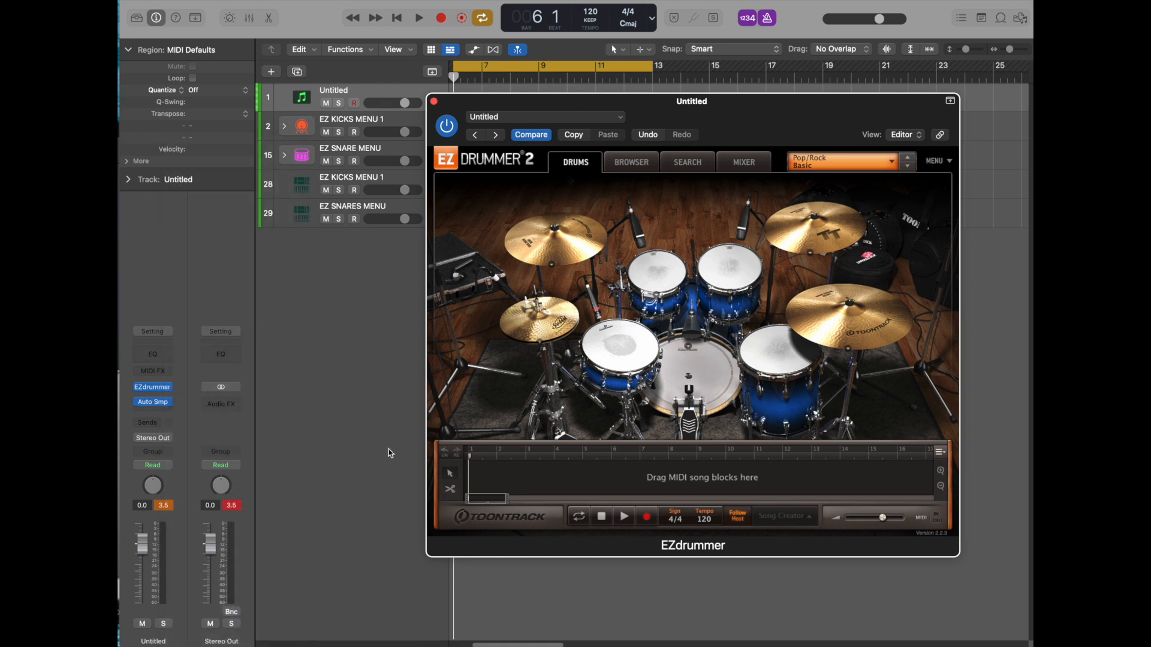
click(155, 401)
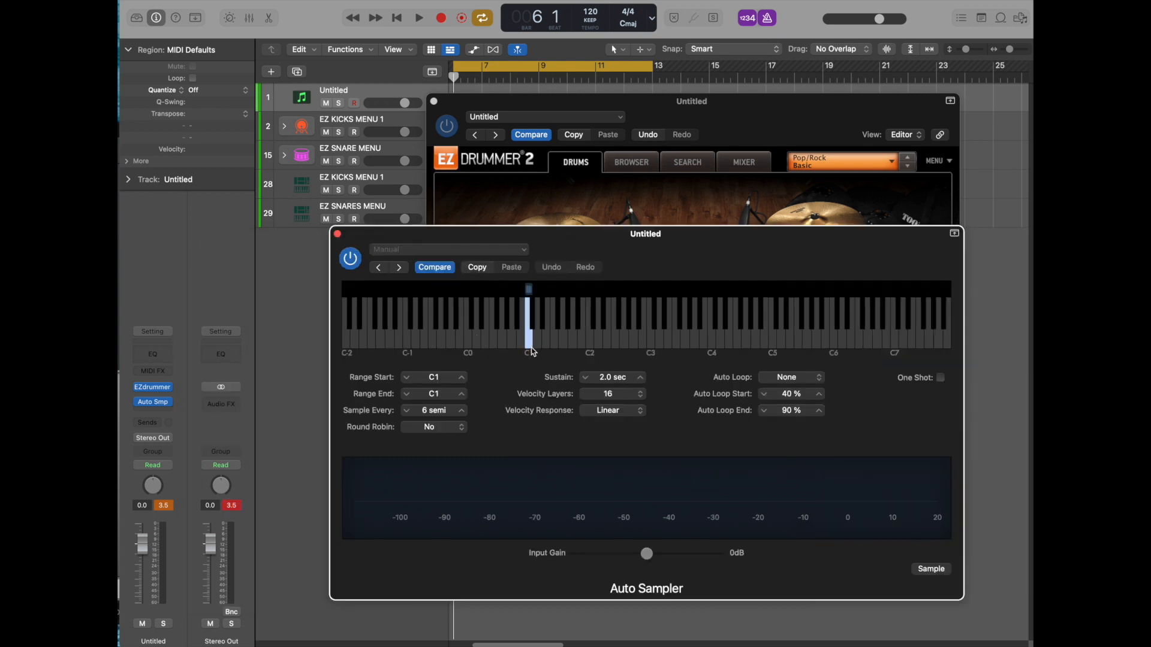
drag(681, 258, 692, 240)
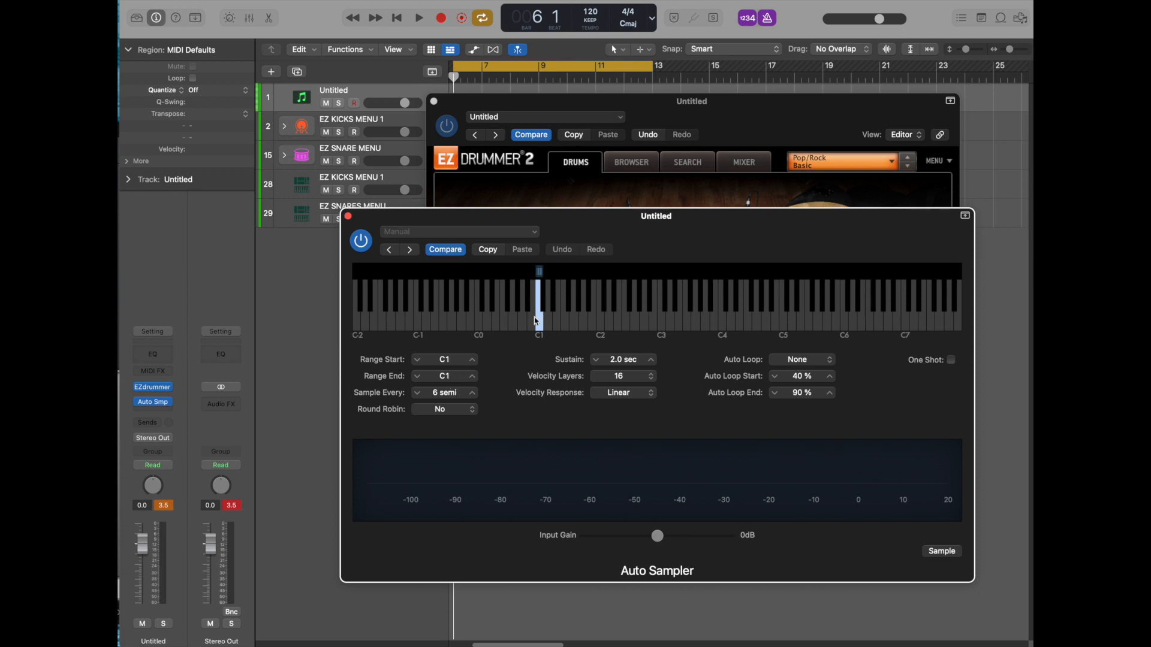
Configure Auto Sampler with range end C1, round robin 3 and 16 velocity layers.
click(473, 376)
click(418, 376)
click(464, 410)
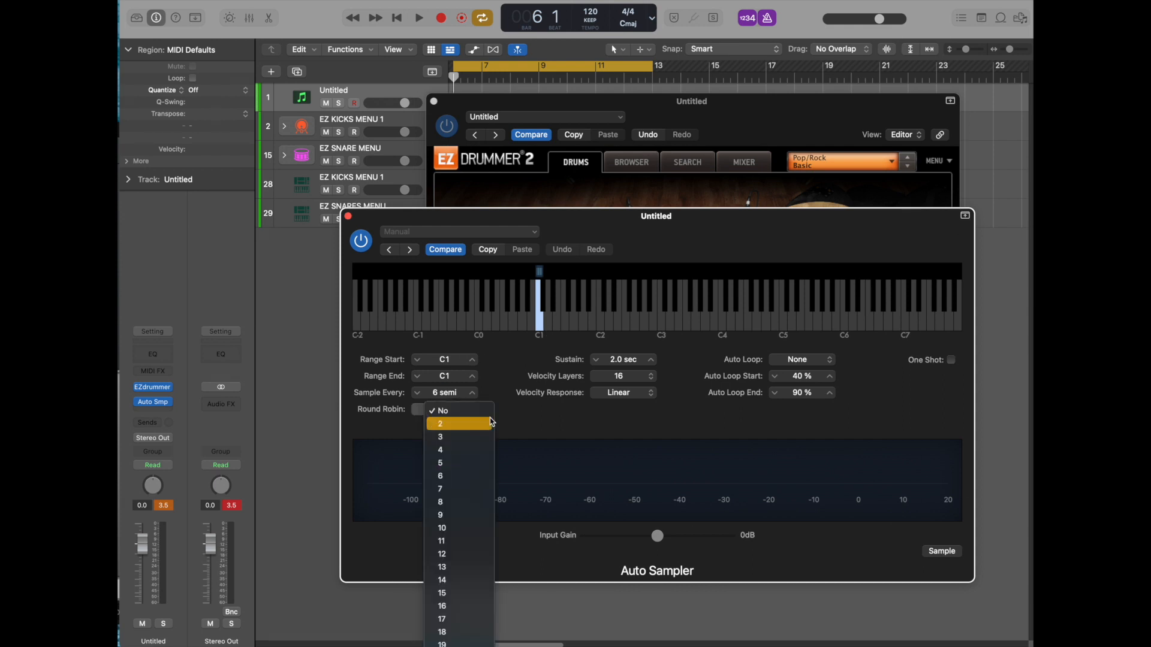
click(561, 415)
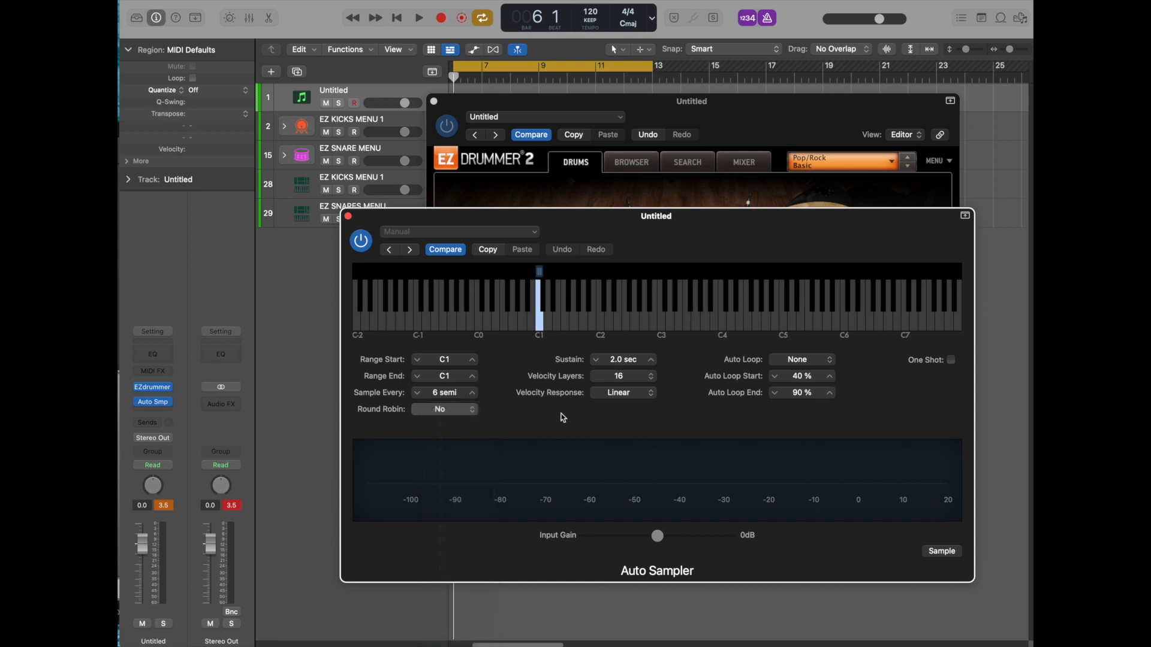
click(449, 413)
click(445, 437)
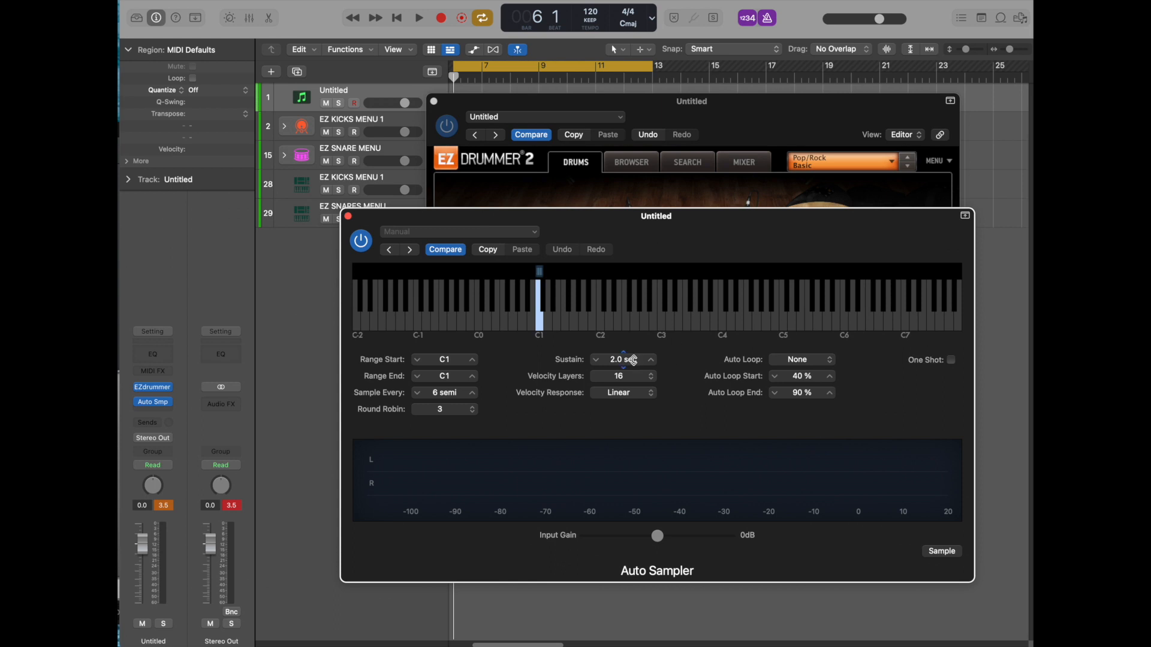
click(644, 379)
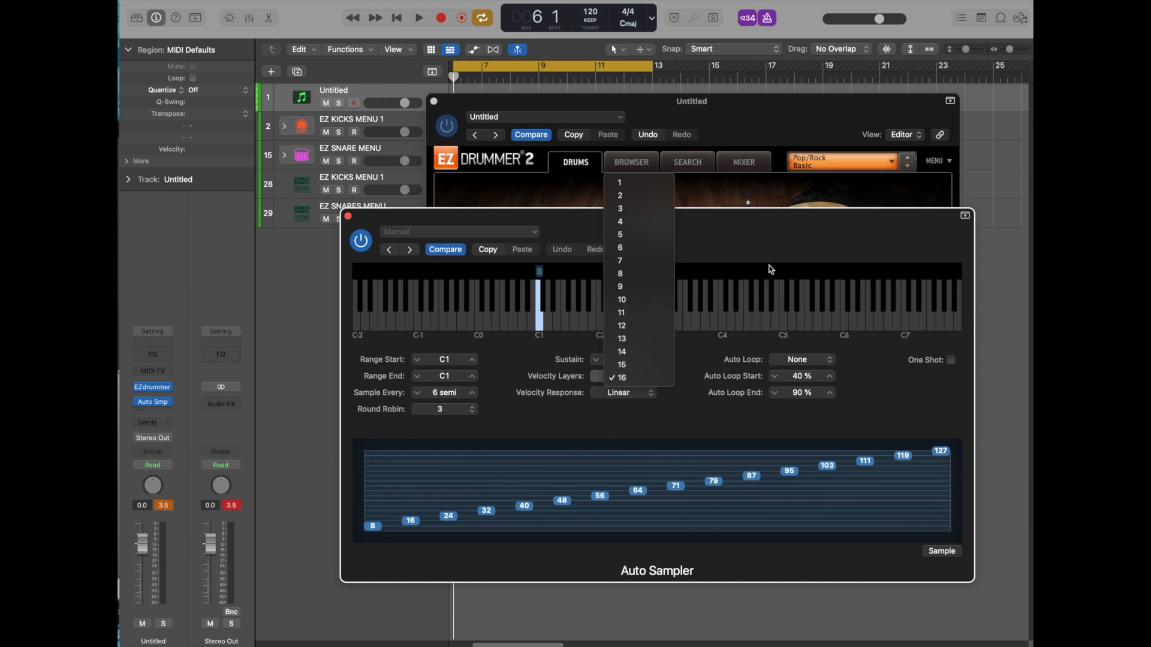
click(817, 229)
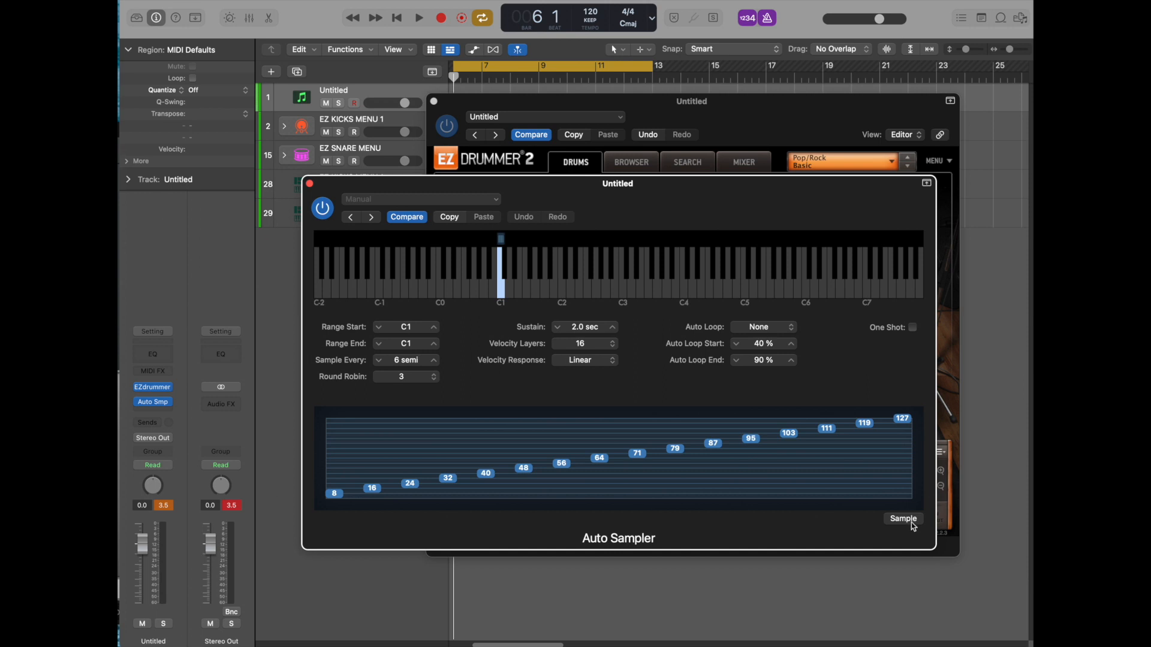
click(911, 523)
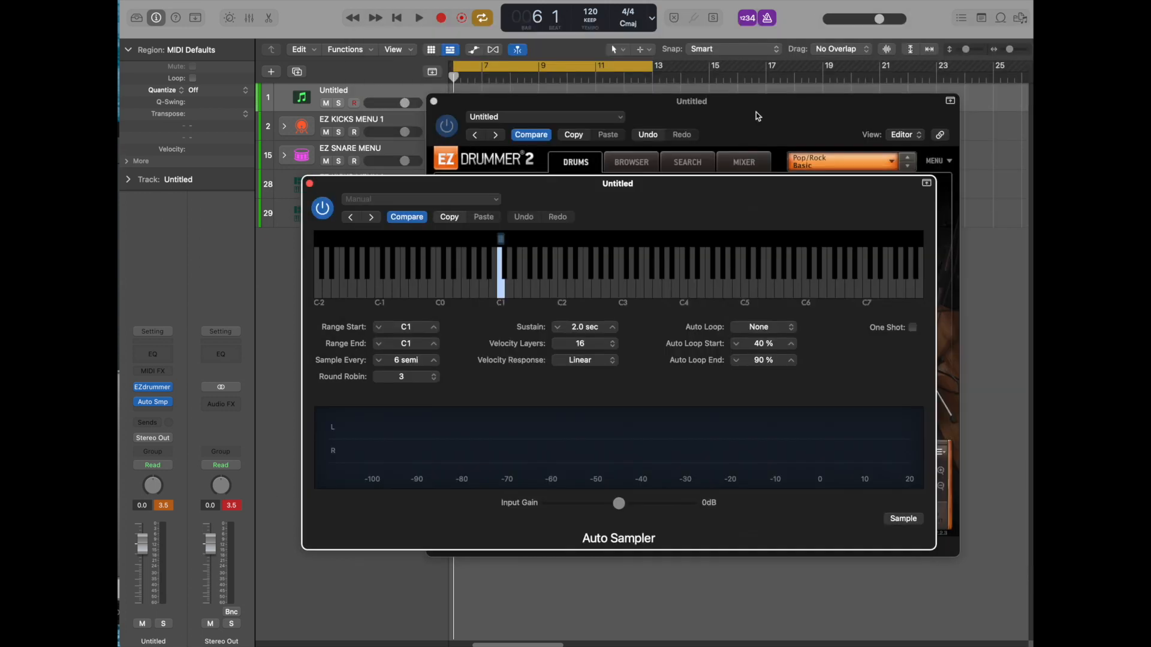
Solo the Kick channel in the EZdrummer mixer and audition the kick drum.
click(756, 112)
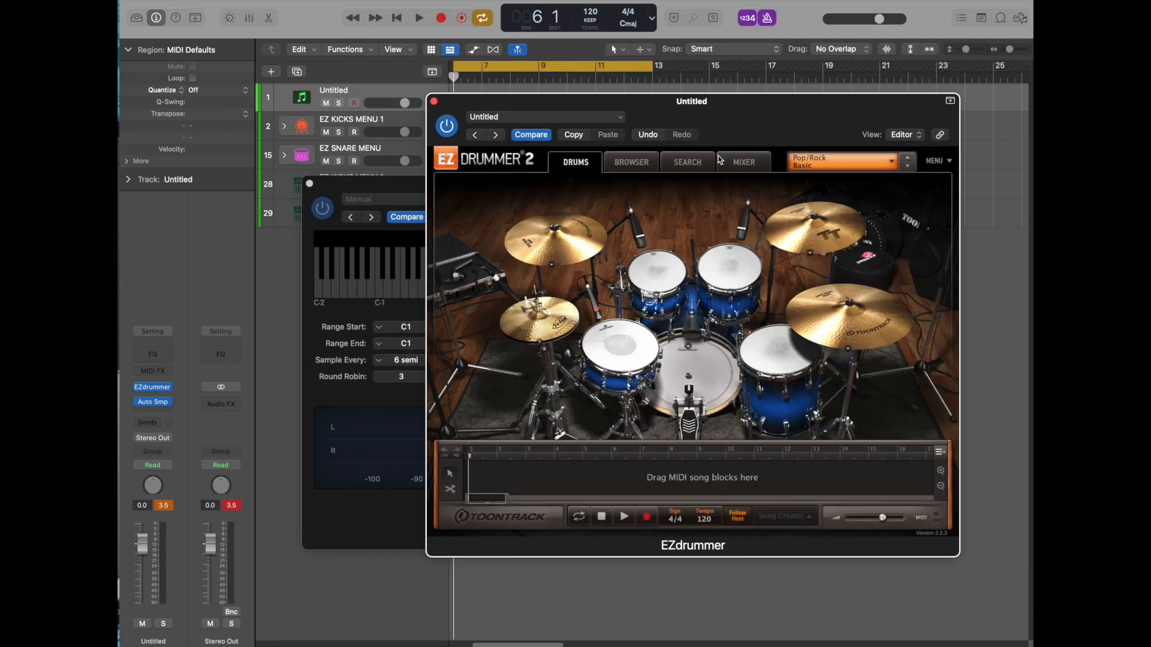
click(696, 361)
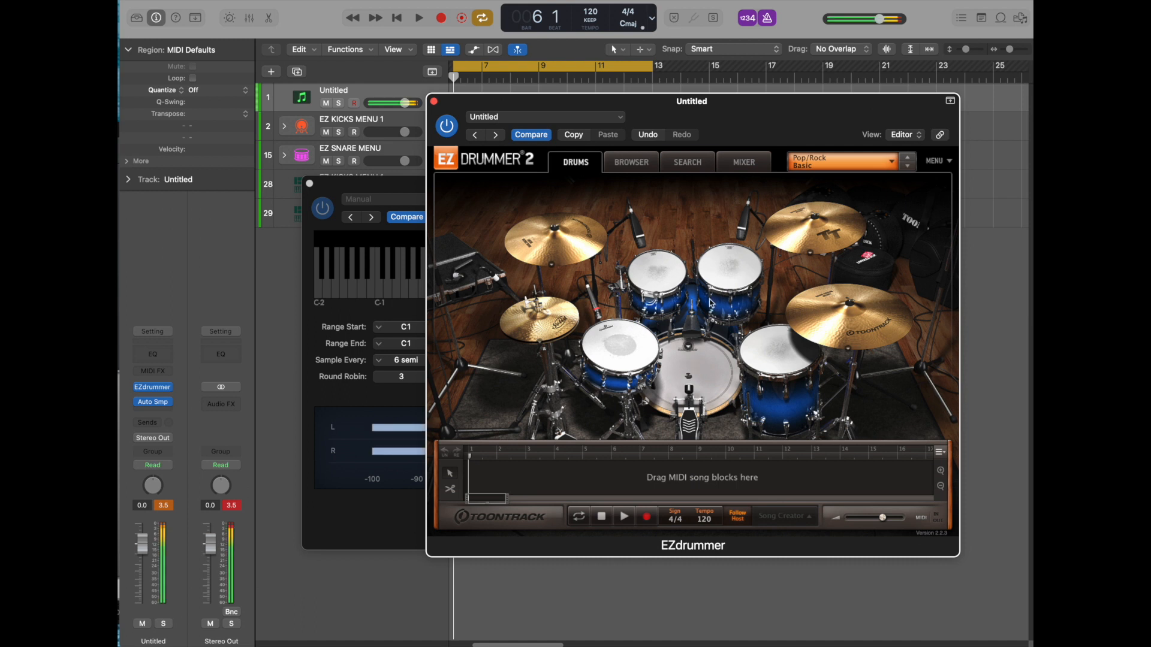
click(758, 168)
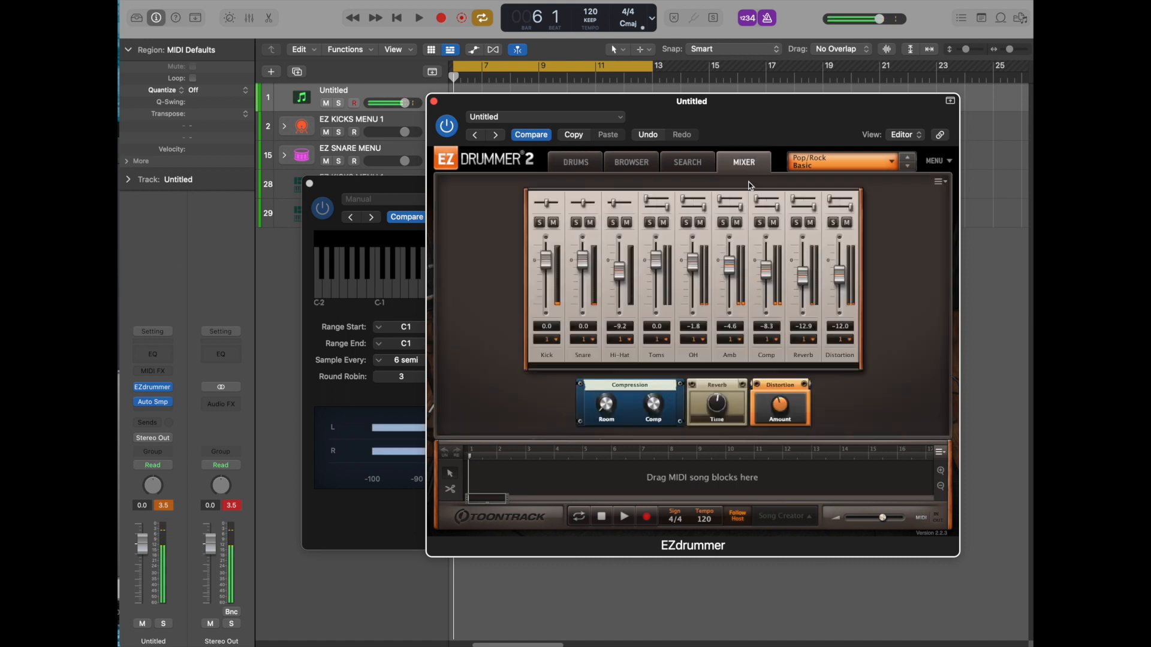
click(539, 223)
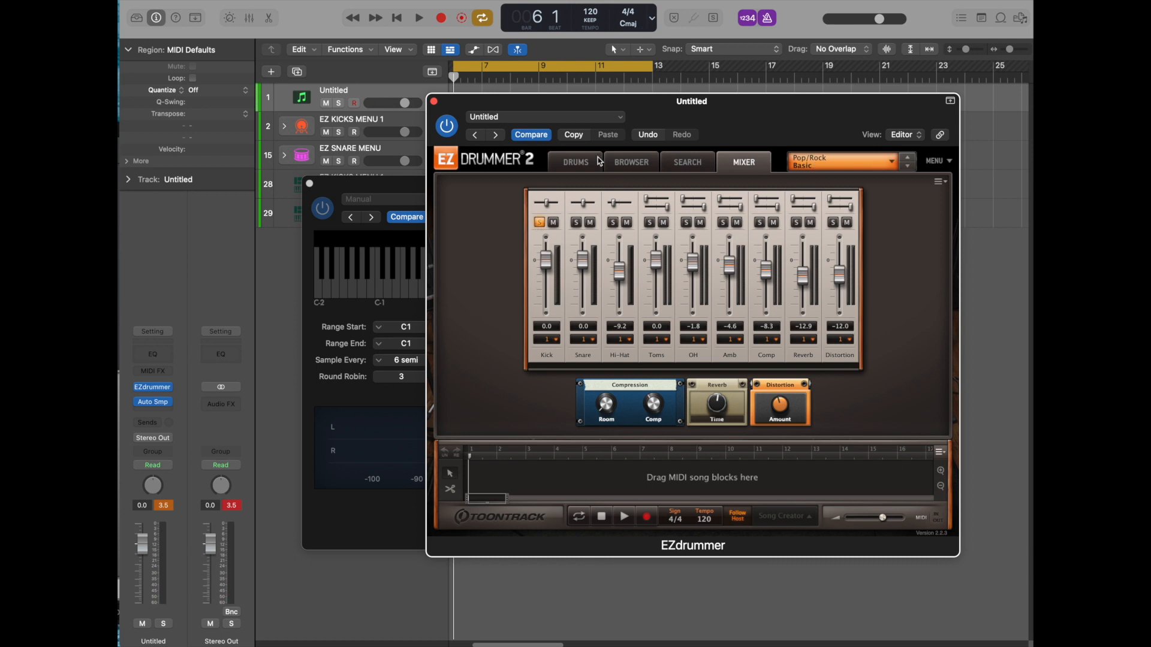
click(575, 162)
click(688, 374)
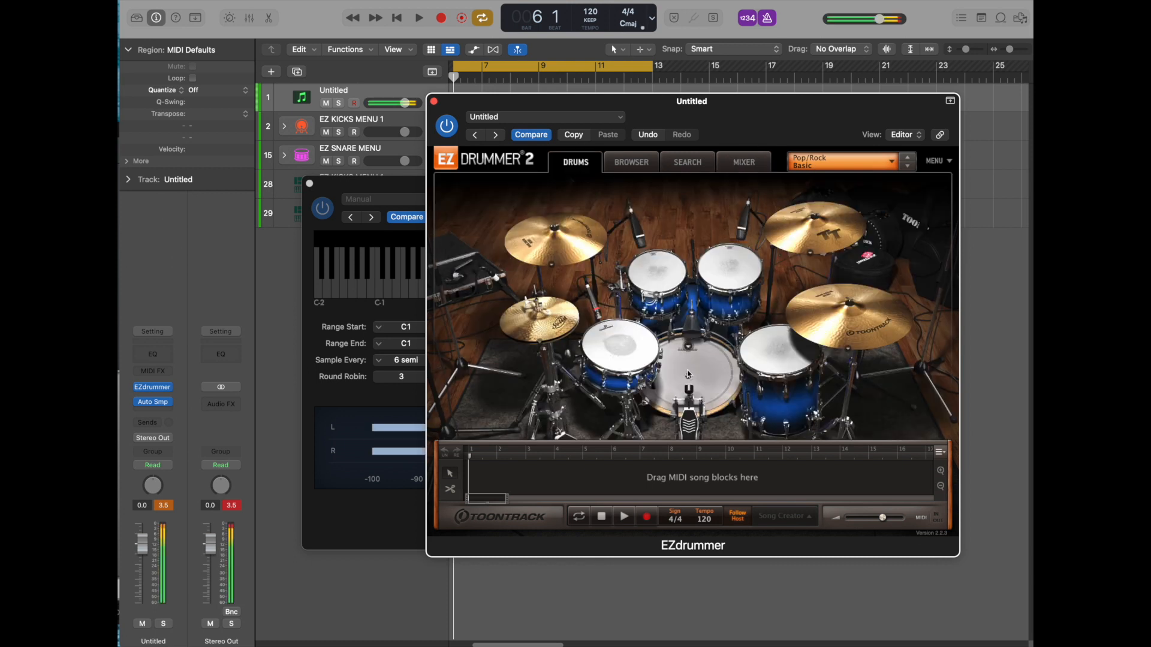
click(688, 375)
click(688, 374)
Set Auto Sampler's sustain to 1.0 sec and start sampling to an instrument named "test1".
click(344, 311)
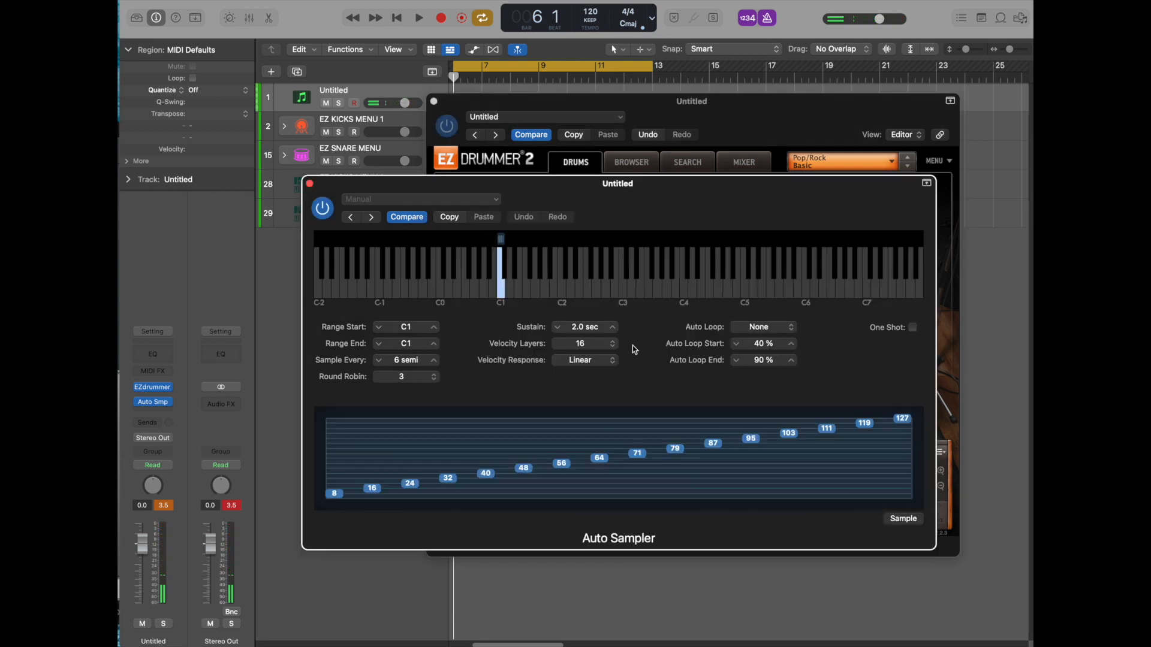
click(557, 328)
click(557, 328)
click(913, 519)
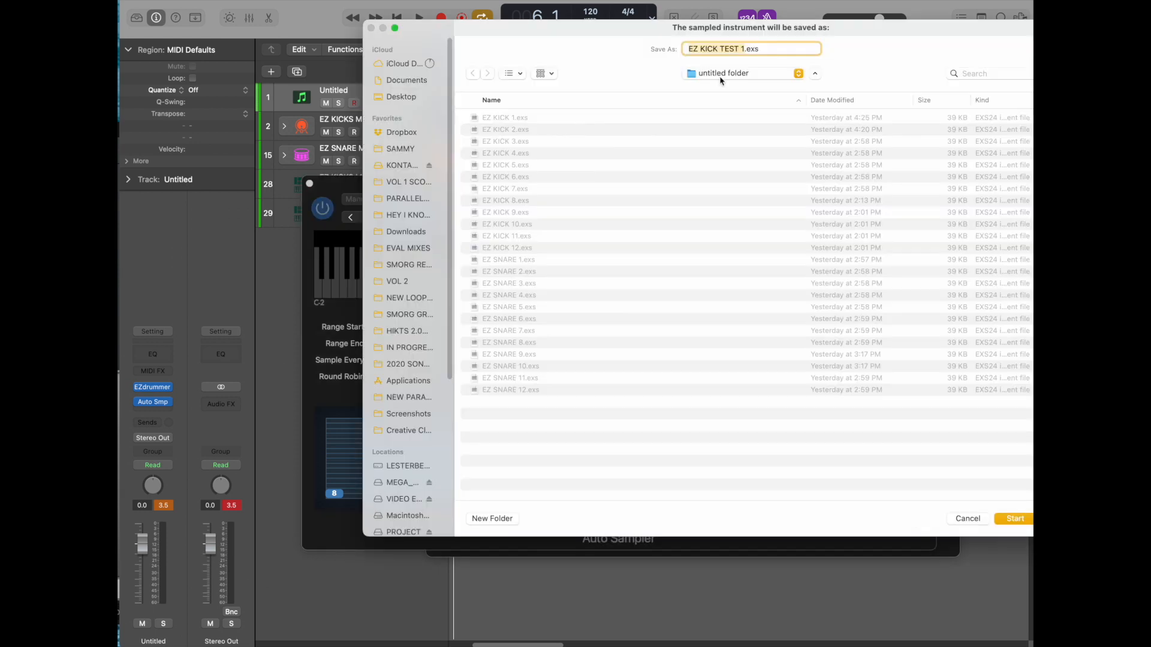
text(test1)
key(Return)
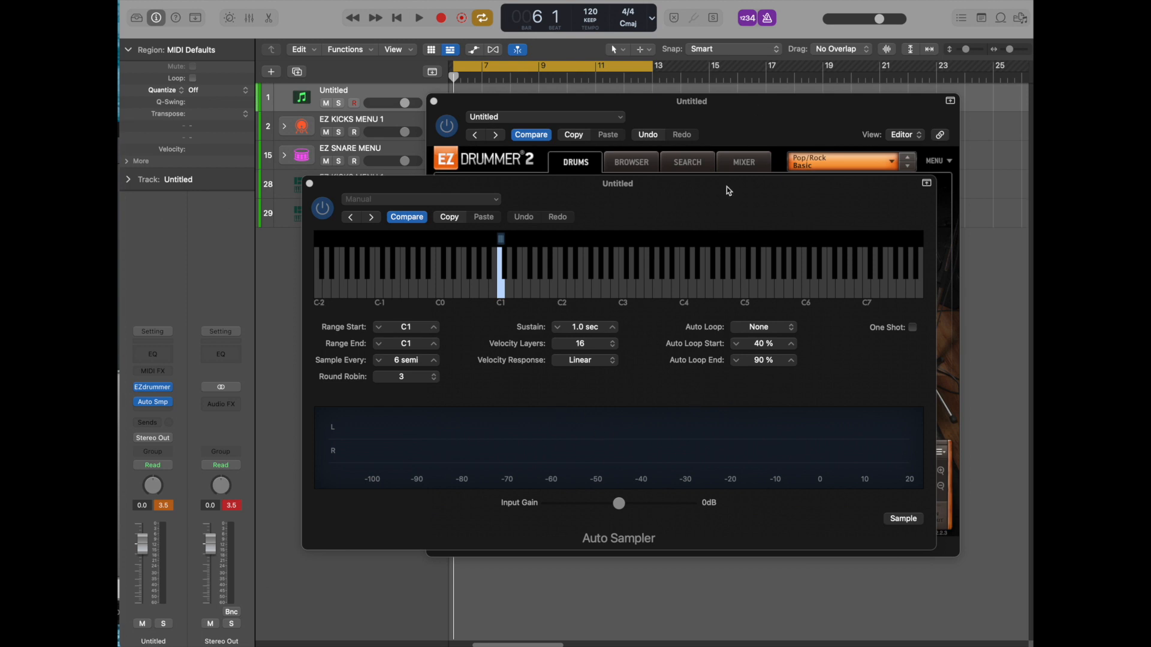
Solo the OH and Amb channels along with Kick in the EZdrummer mixer and audition the kick.
click(729, 135)
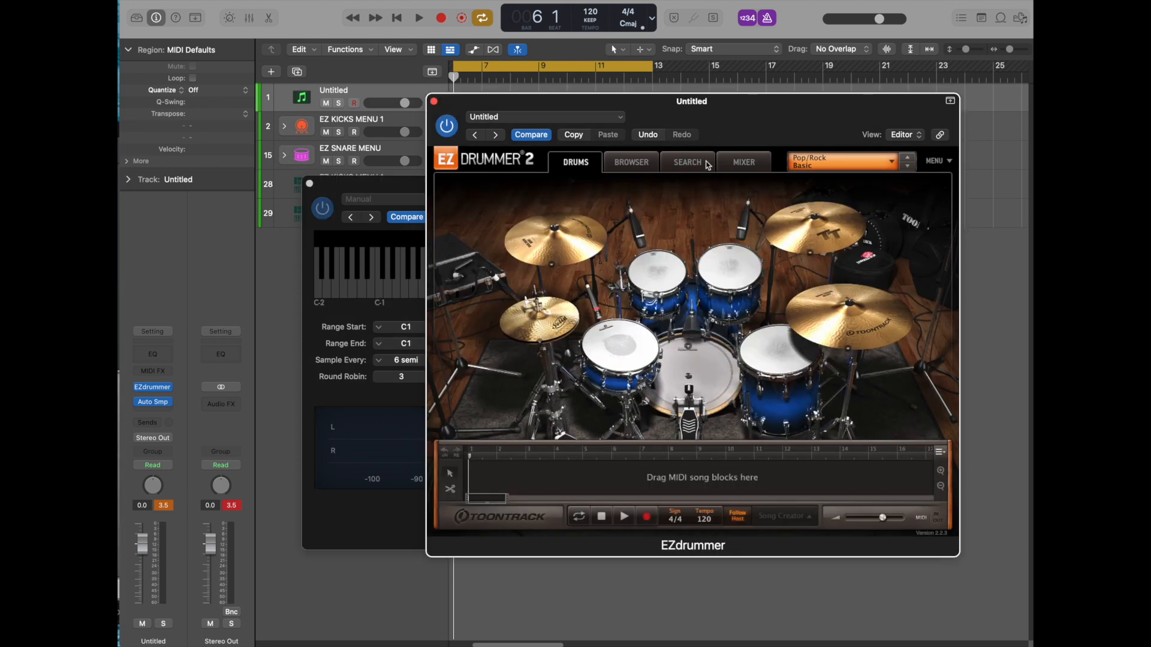
click(688, 347)
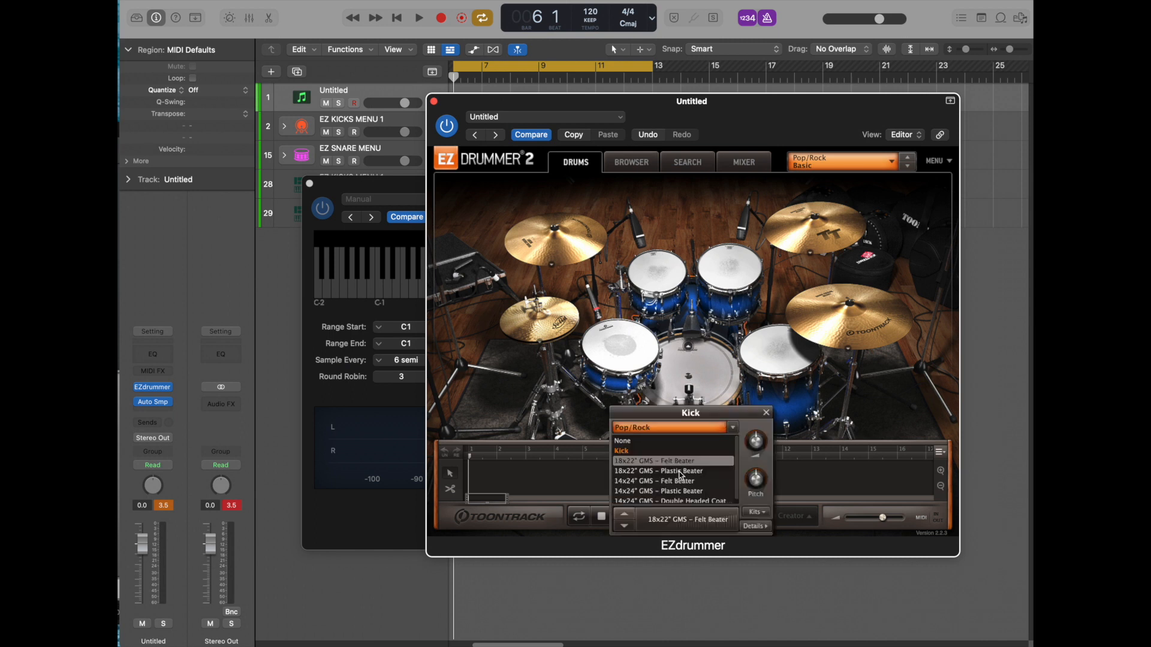
click(745, 167)
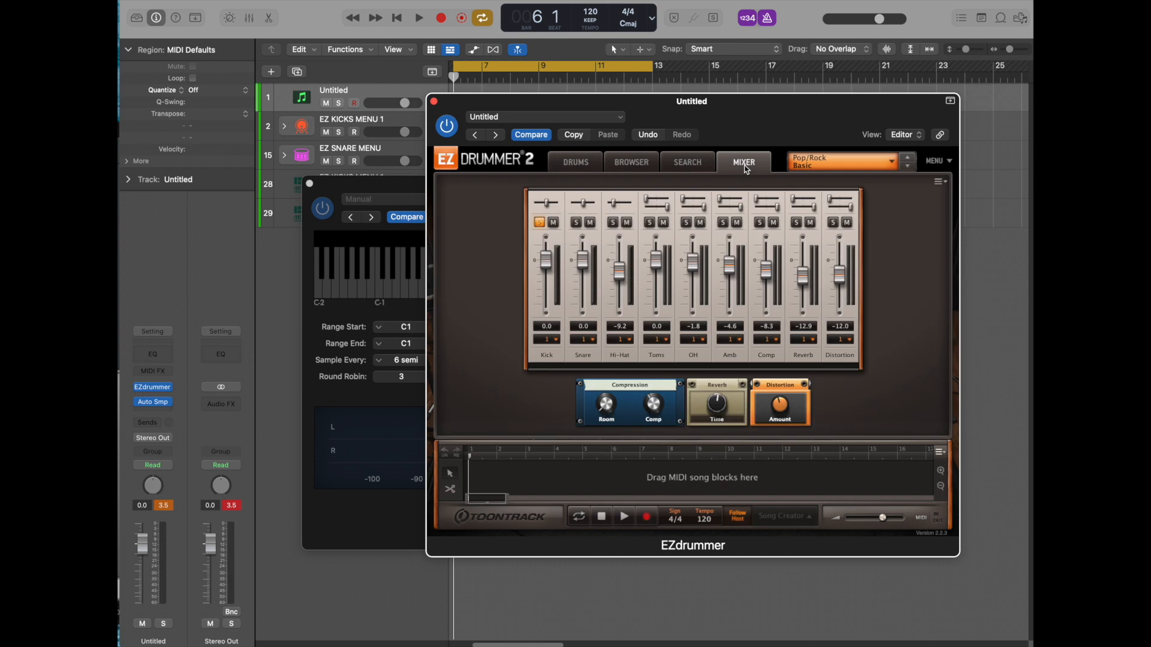
click(541, 224)
click(724, 224)
click(539, 222)
click(560, 160)
click(704, 384)
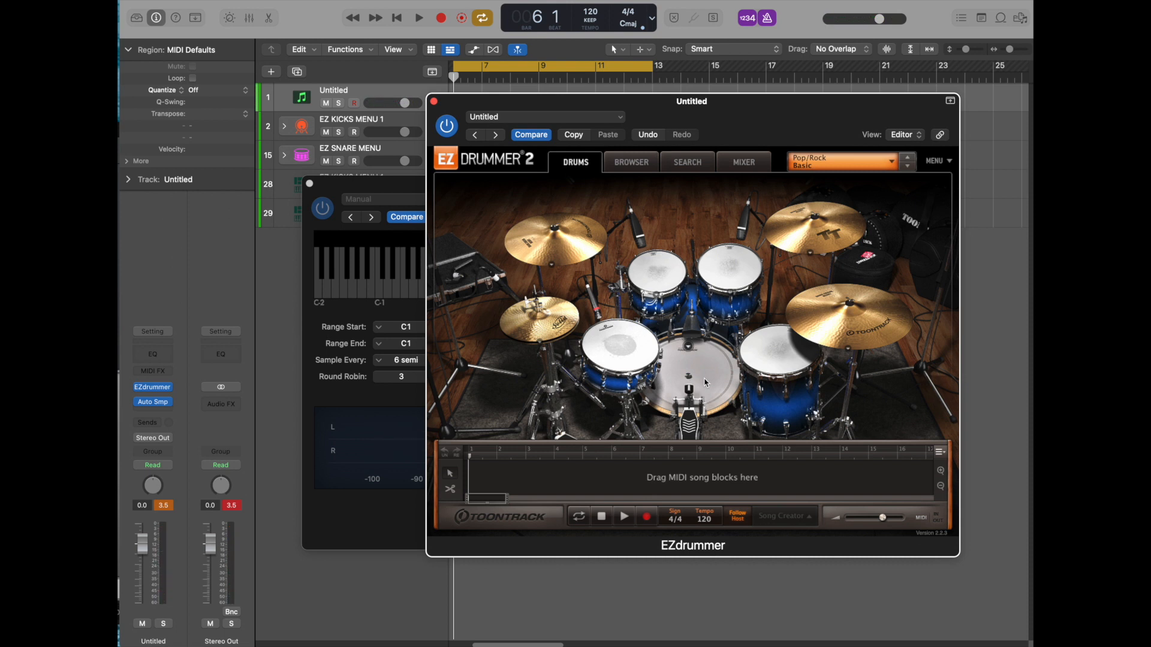
click(706, 384)
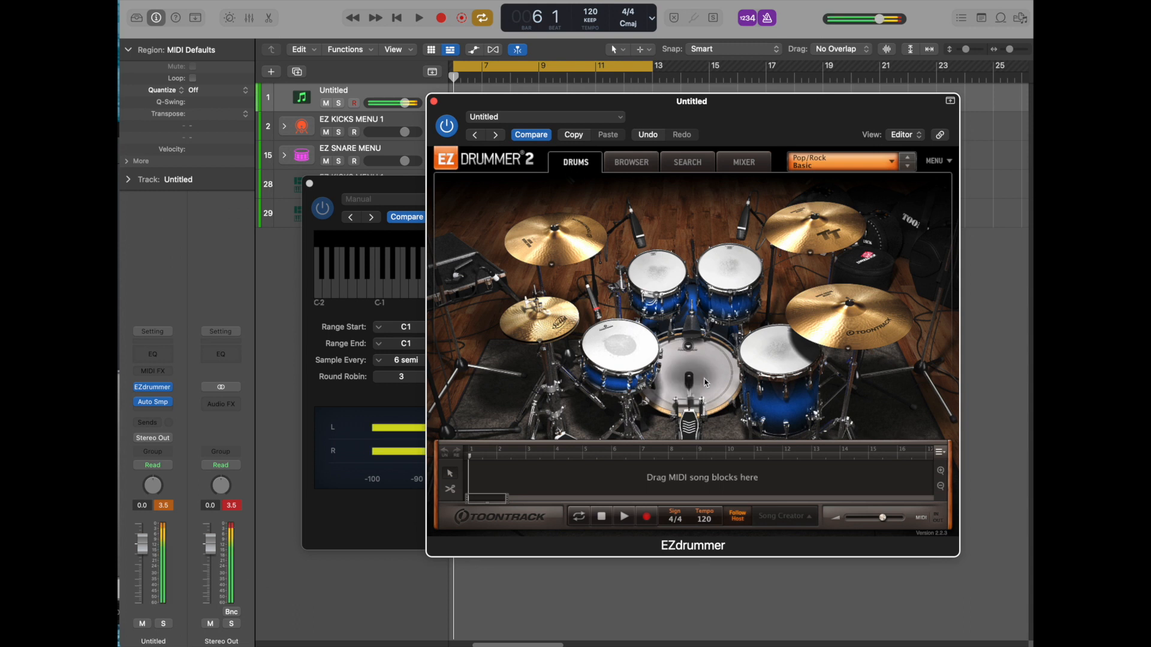
Check the soloed EZdrummer mixer channels and audition the kick drum repeatedly.
click(744, 161)
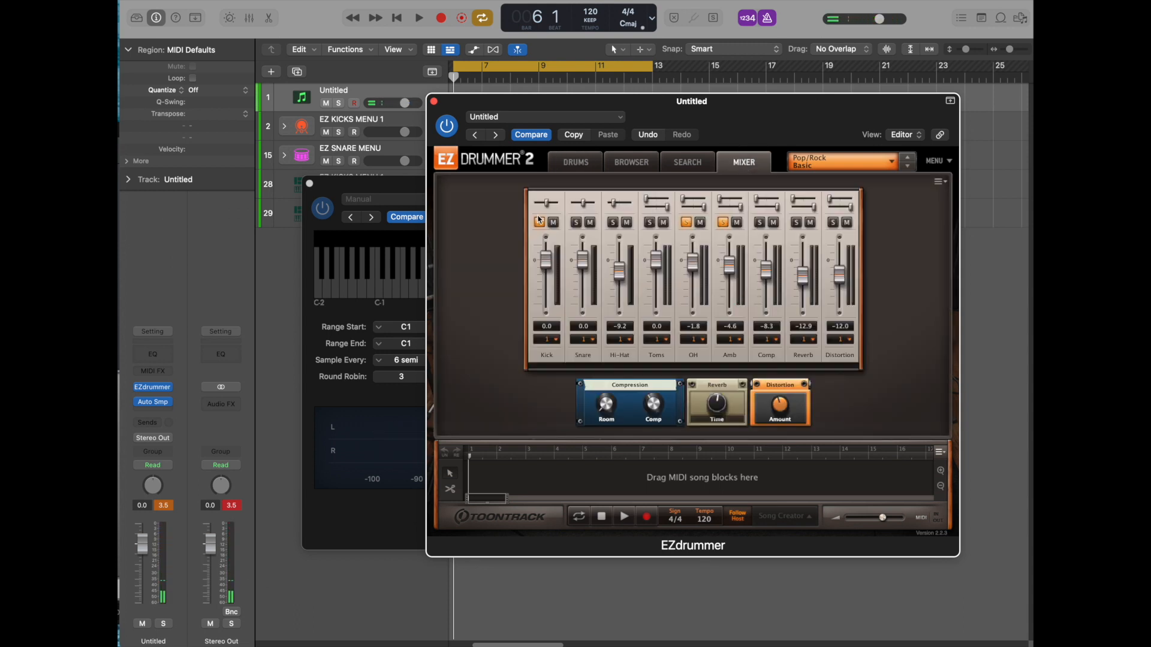
click(576, 162)
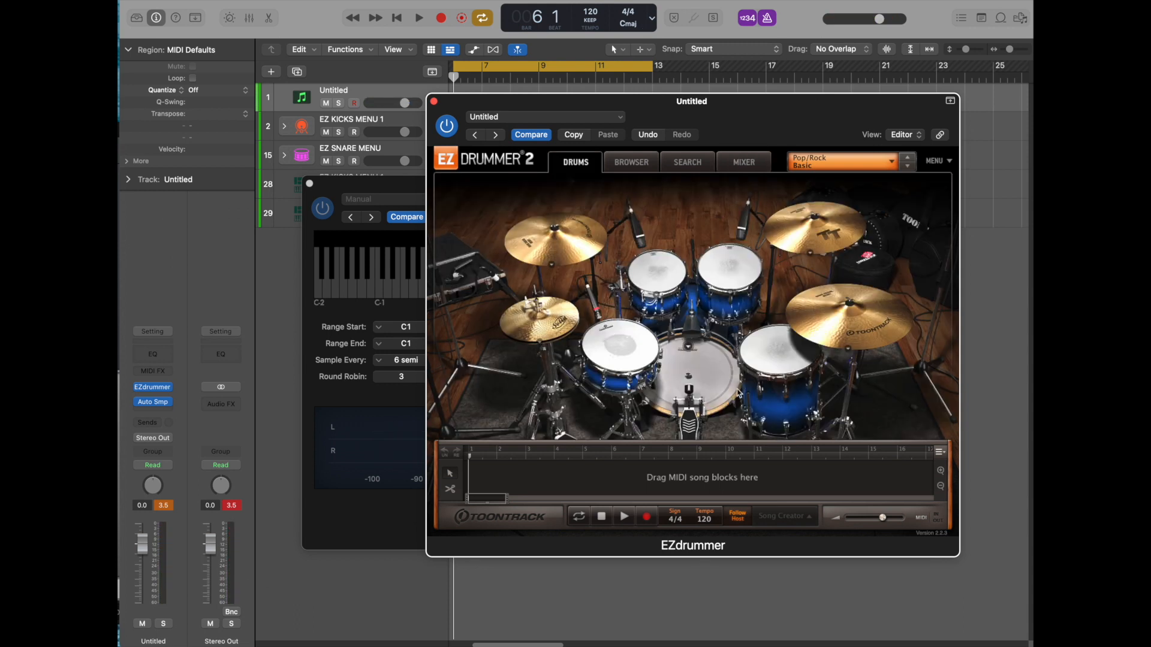
click(717, 381)
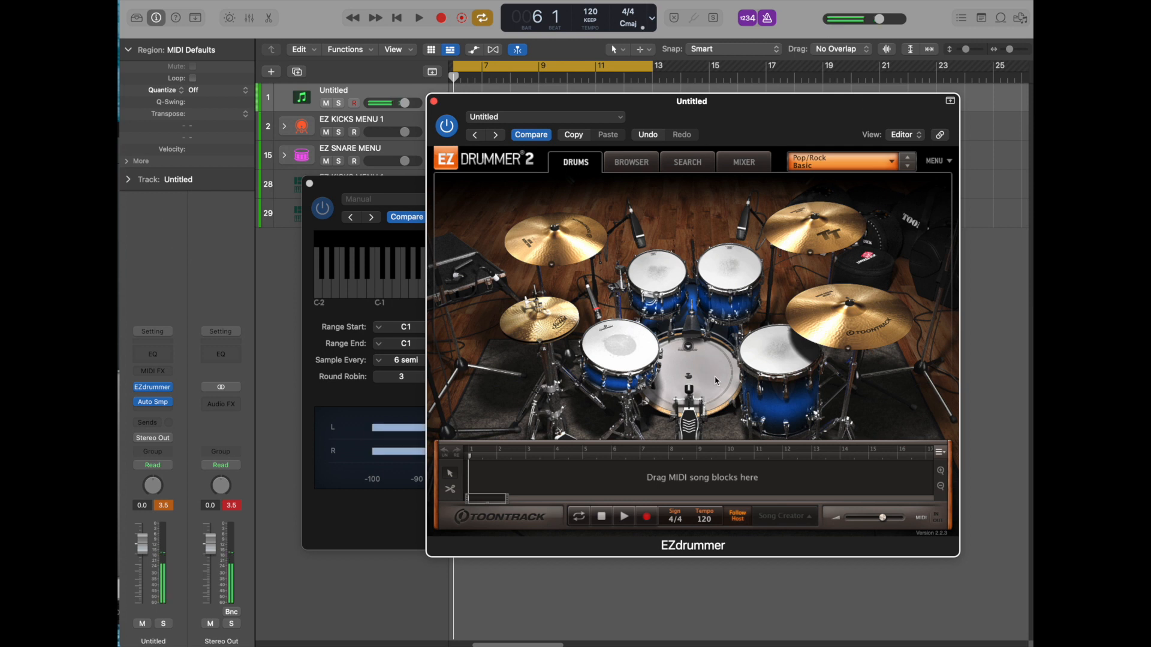
click(717, 381)
click(716, 381)
click(716, 382)
click(716, 382)
click(717, 381)
click(716, 381)
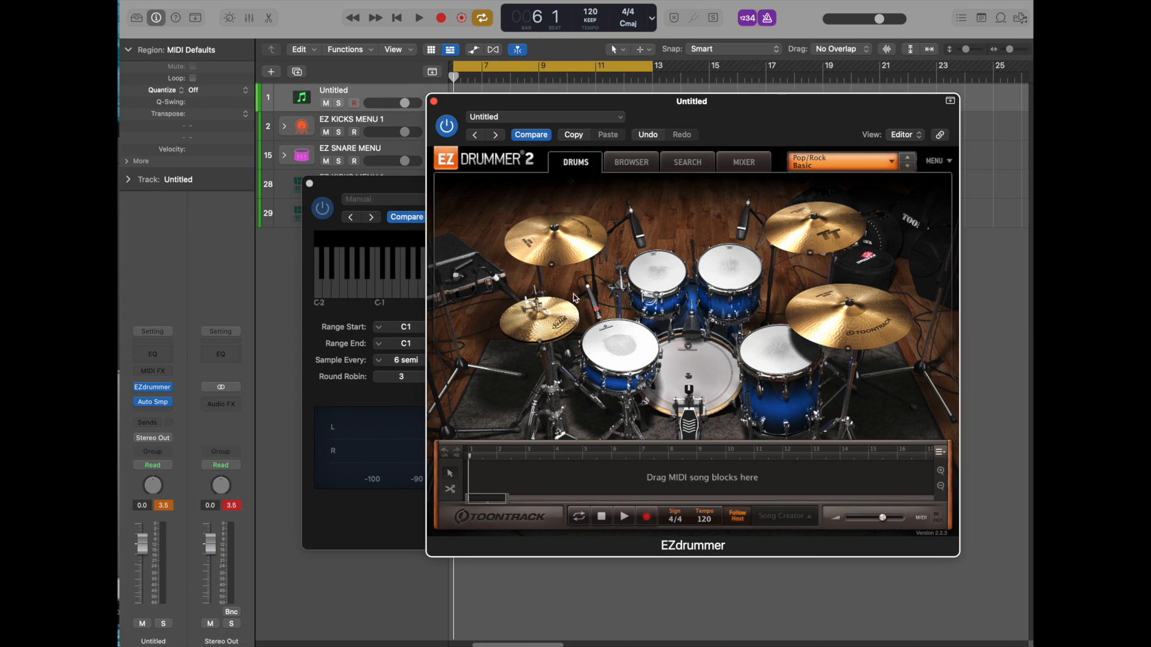
View the kick drum's instrument choices in EZdrummer and bring the Auto Sampler settings back into view.
click(689, 348)
click(688, 348)
click(358, 390)
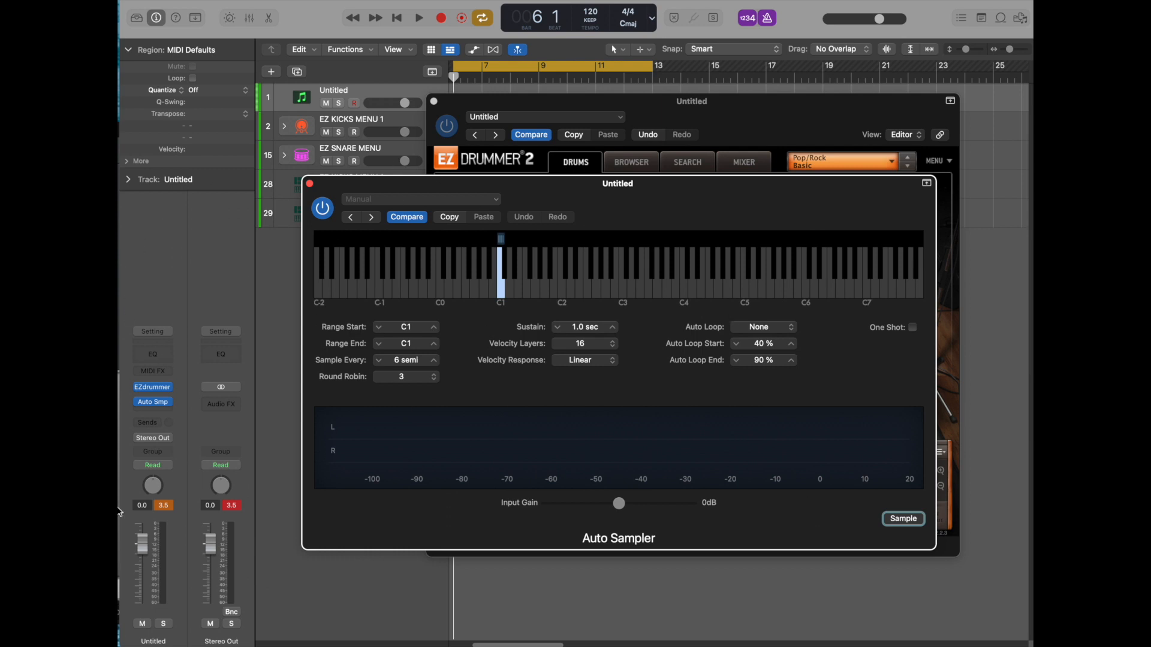
drag(708, 210, 706, 217)
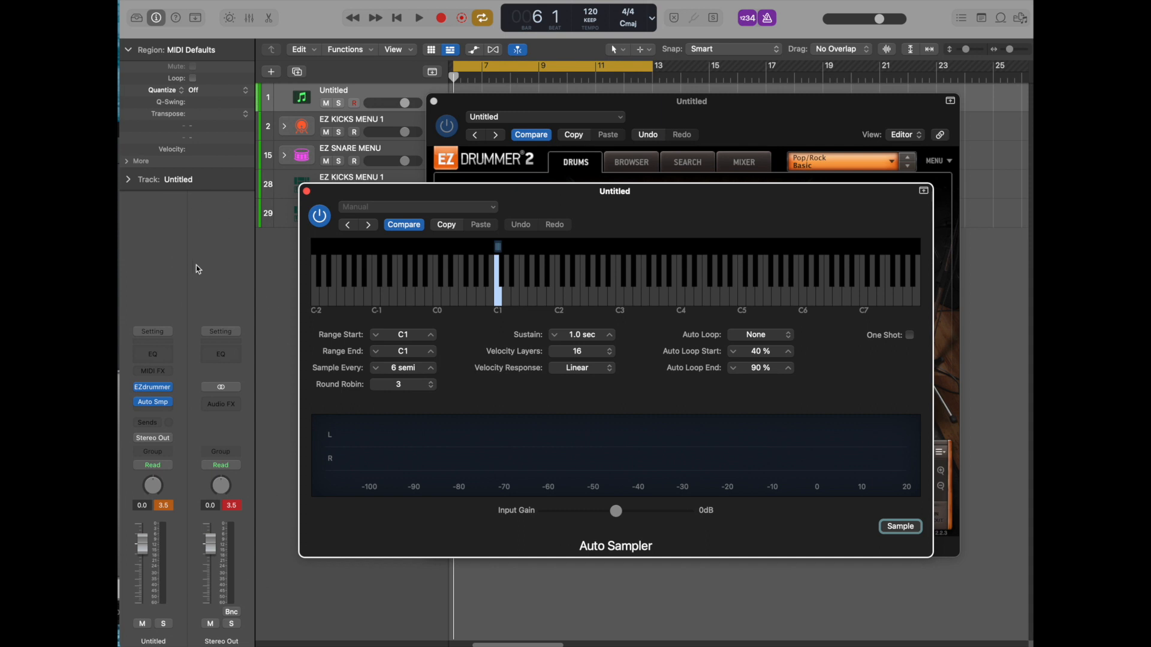
click(224, 215)
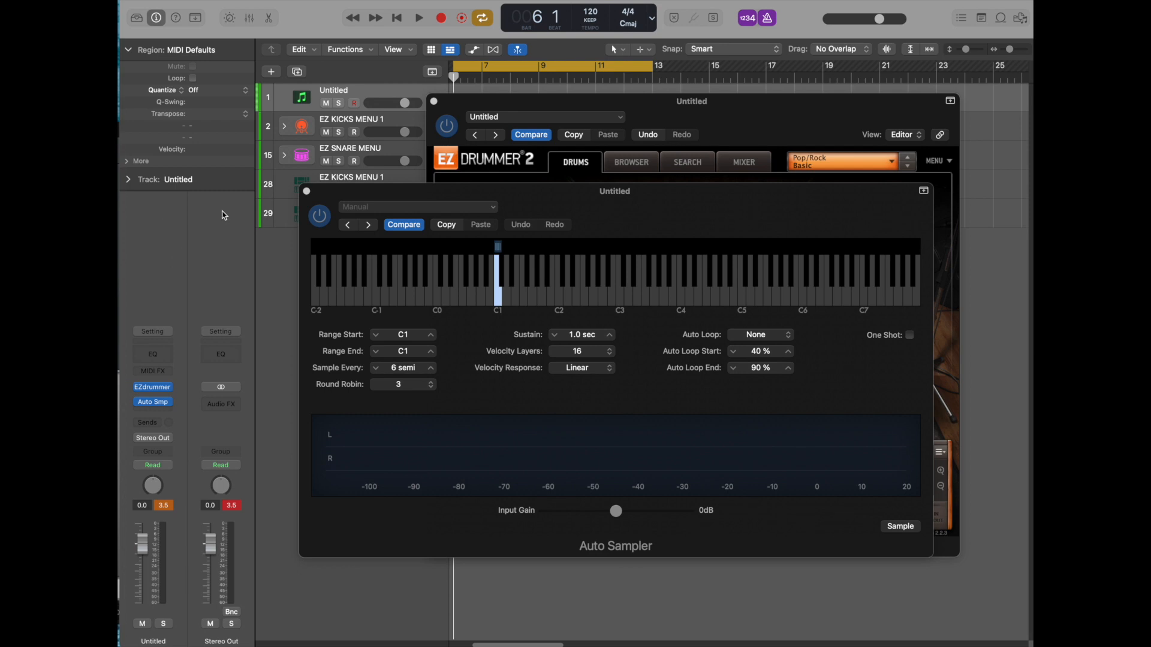
click(687, 206)
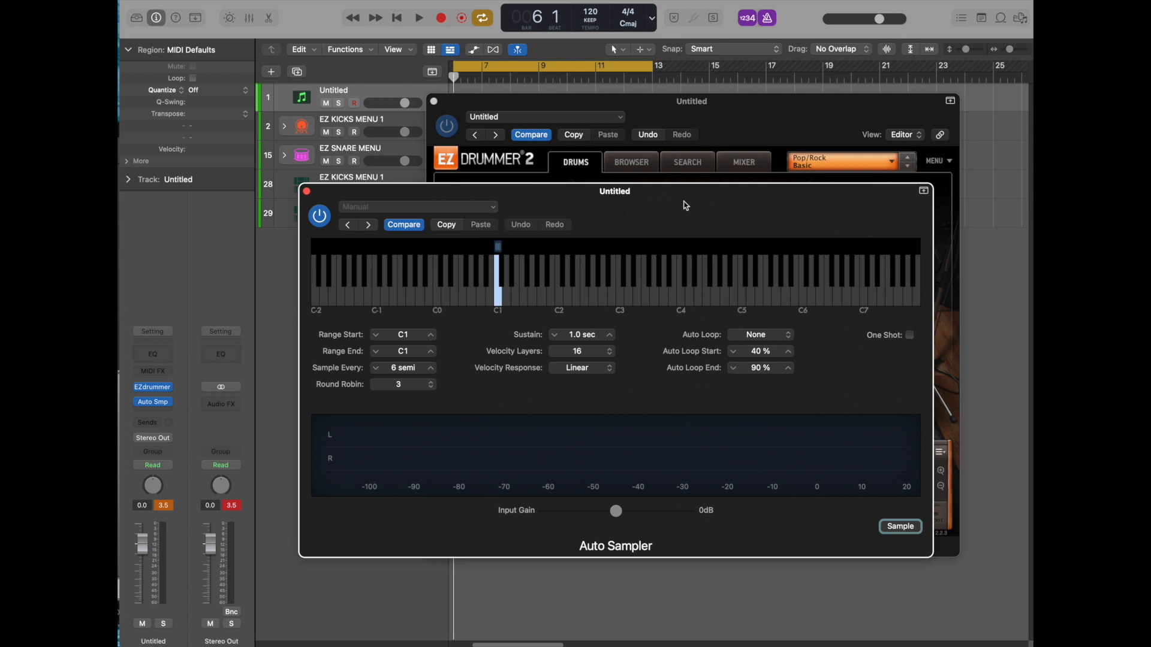